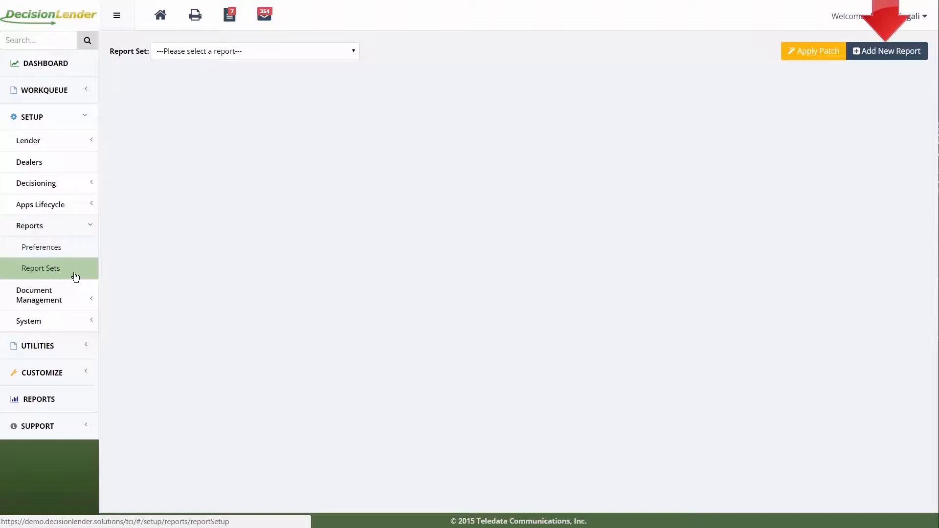
- Create a new report from the Applications Comprehensive Report template, named TEST Application Comprehensive Report, and save it
left_click(908, 57)
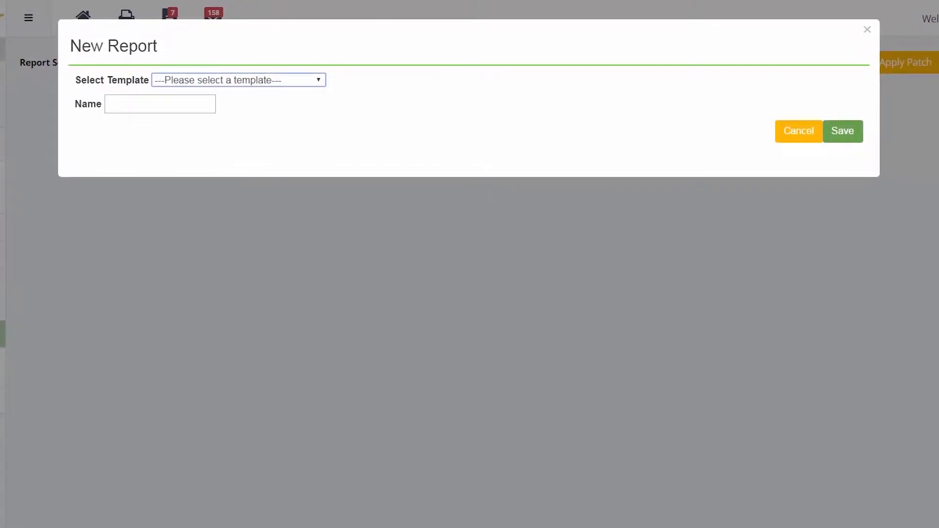
left_click(289, 83)
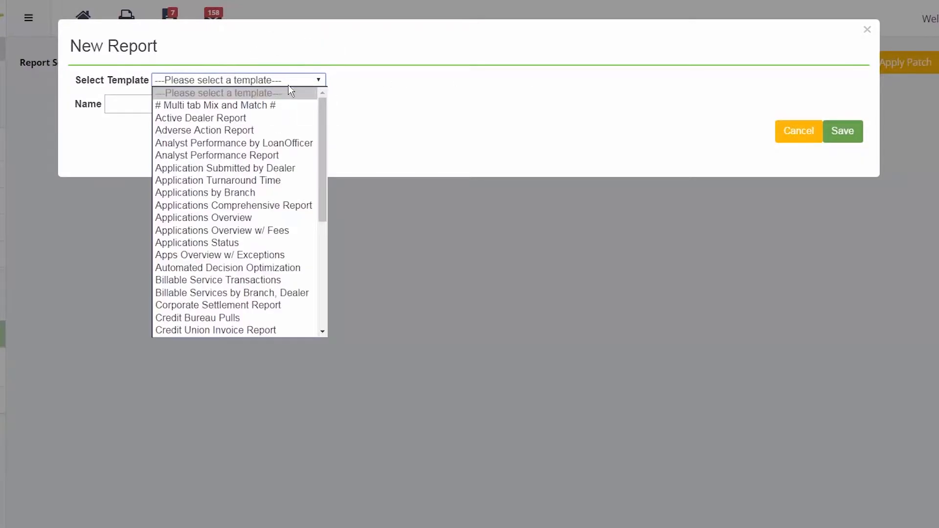
left_click(277, 207)
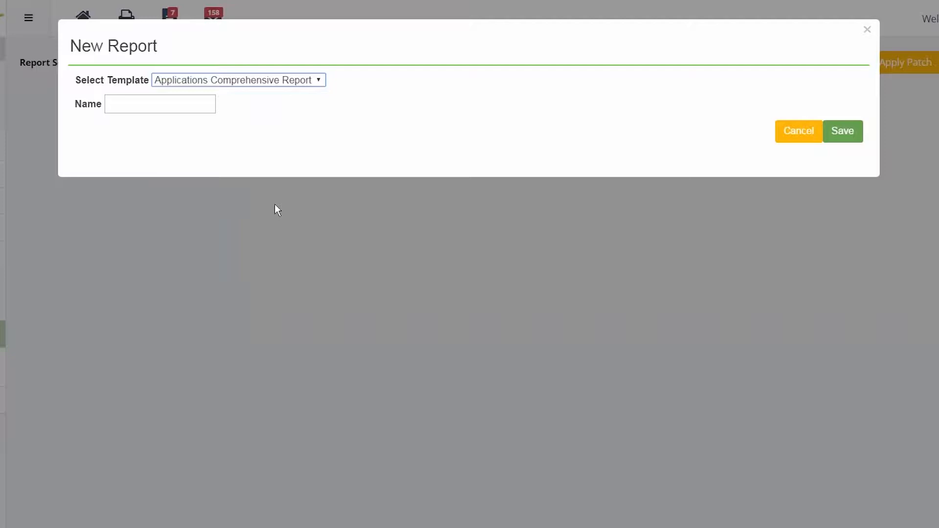
left_click(189, 103)
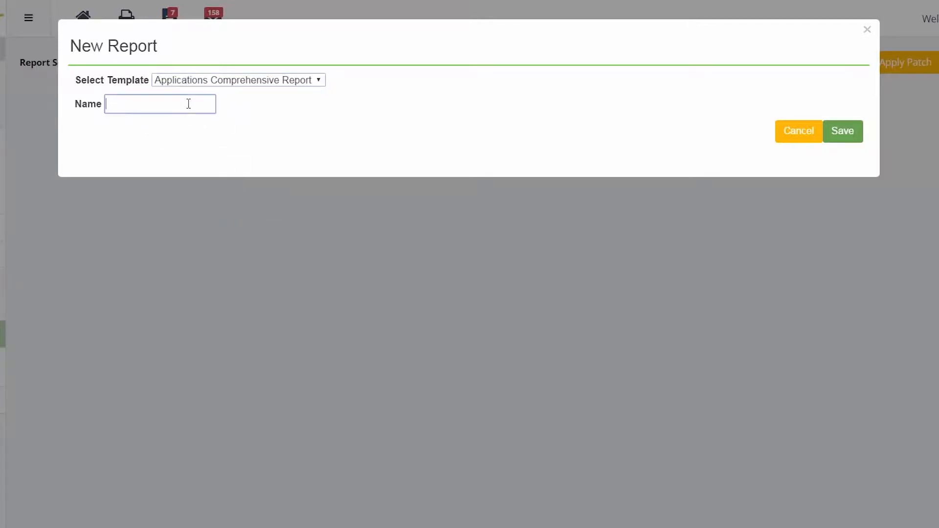
type("TEST Application Comprehe")
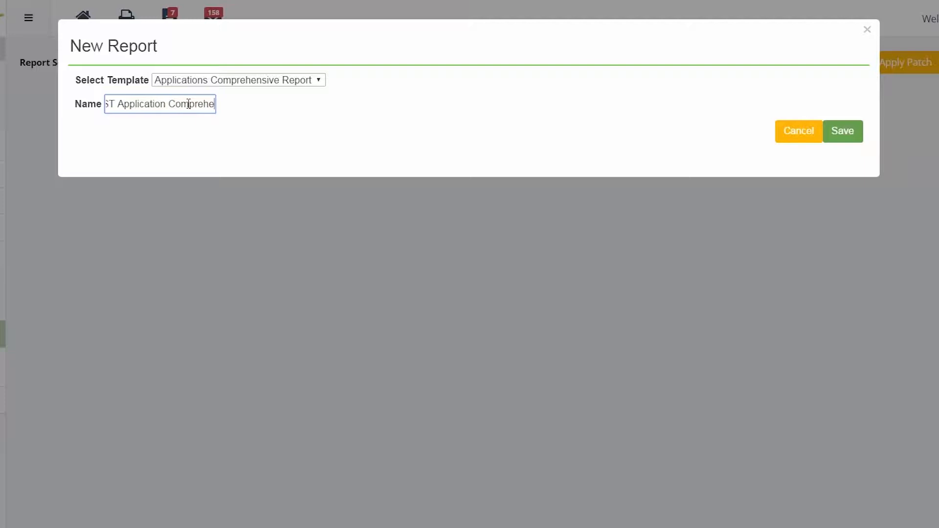
type("nsive Report")
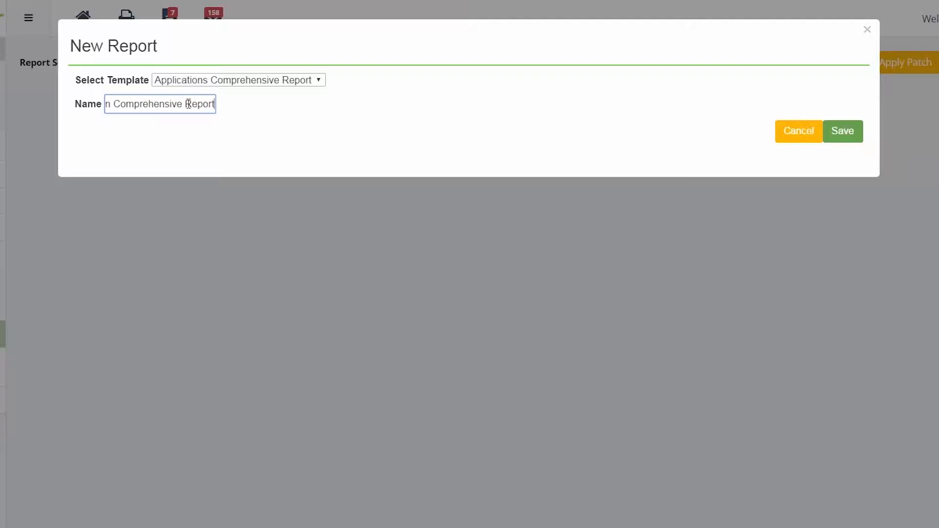
left_click(271, 97)
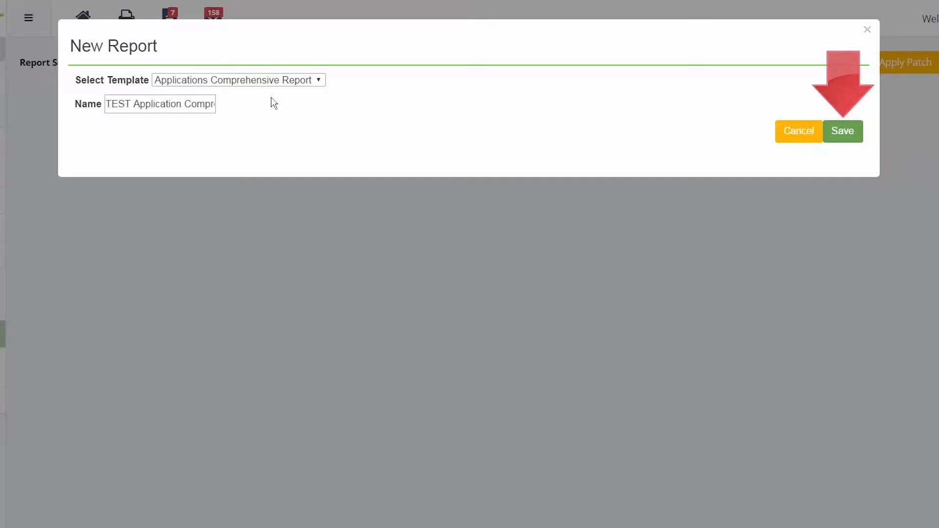
left_click(848, 133)
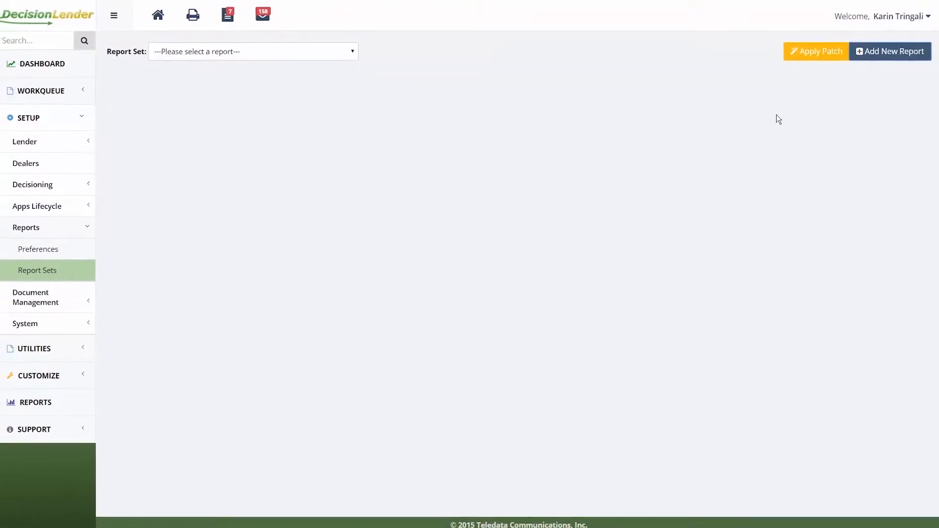
- Open the TEST Application Comprehensive Report set for configuration
left_click(292, 51)
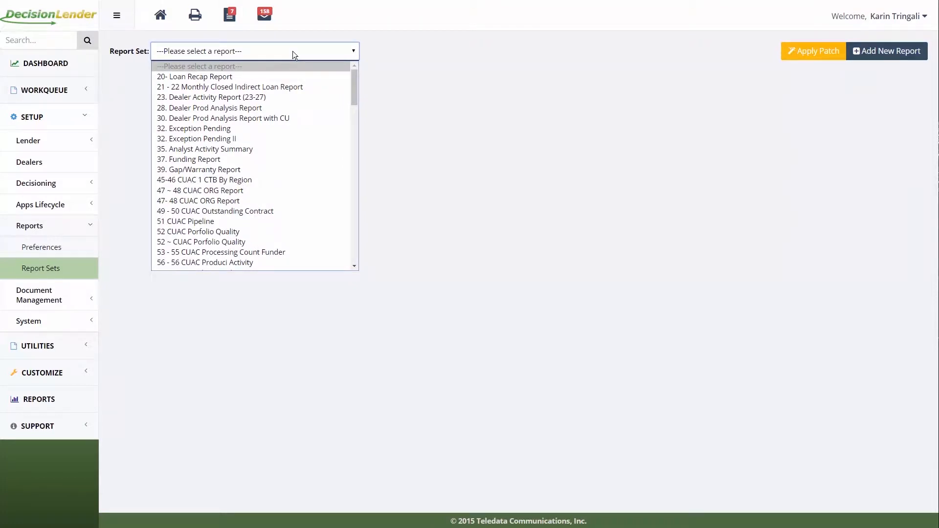
left_click_drag(354, 90, 363, 231)
left_click(239, 225)
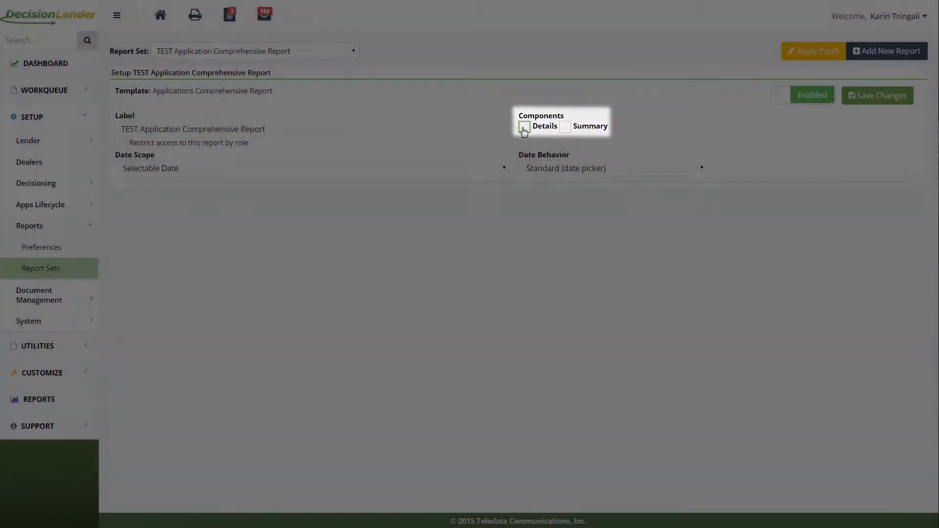
- Enable both the Details and Summary components for the report
left_click(522, 127)
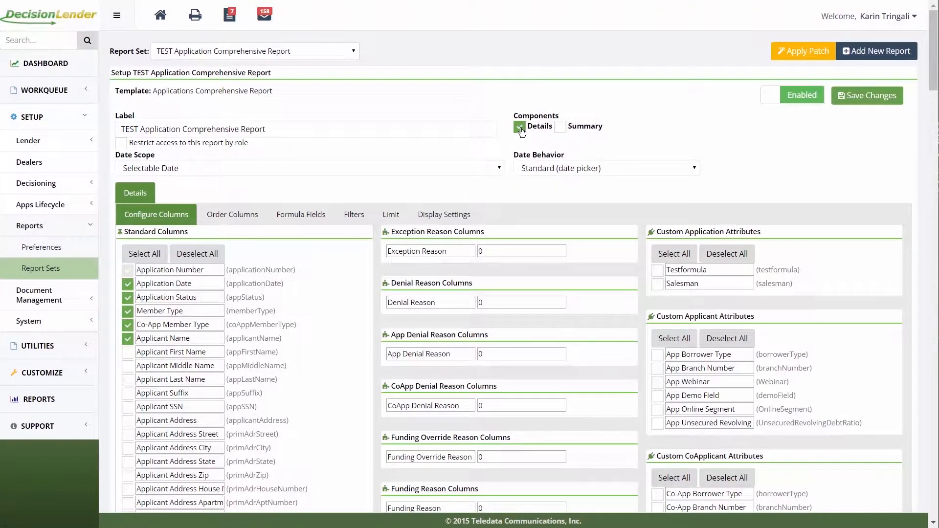
left_click(520, 128)
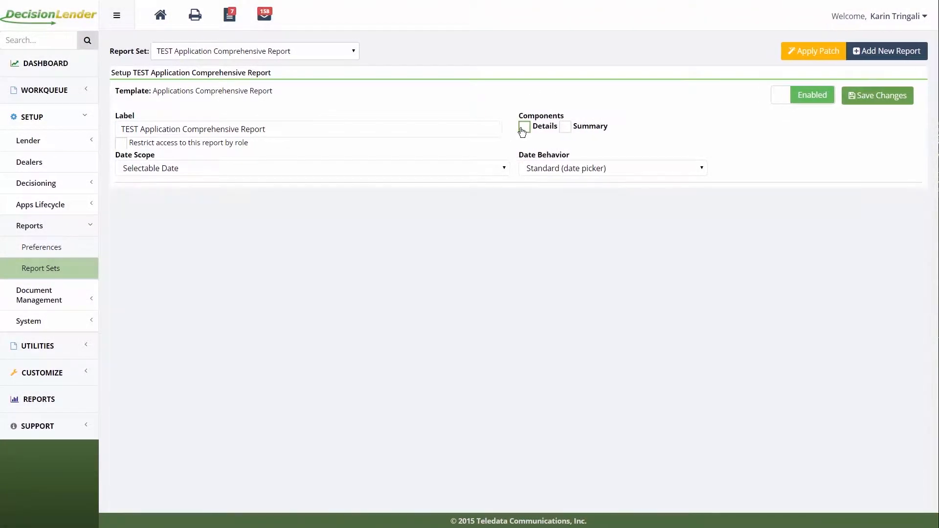
left_click(566, 128)
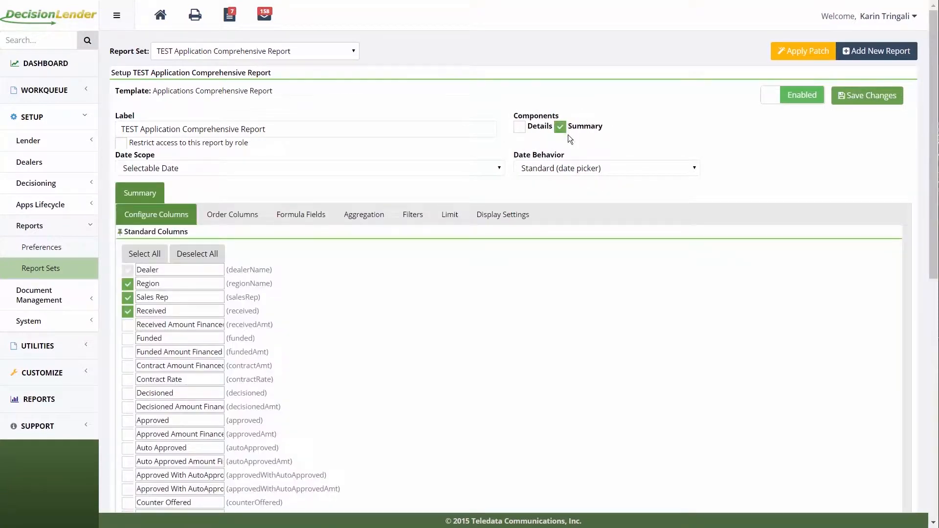
left_click(521, 129)
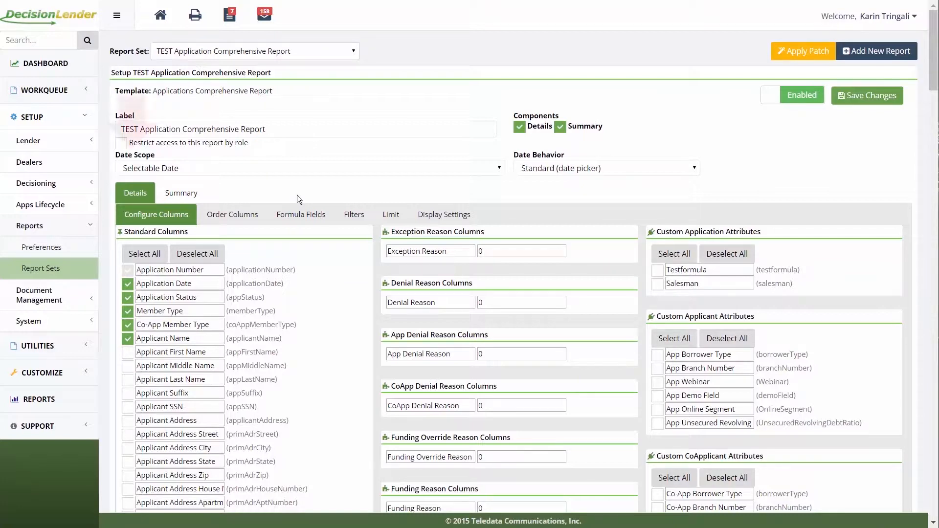
- Try Application Date as the report's date scope and restore Selectable Date
left_click(317, 169)
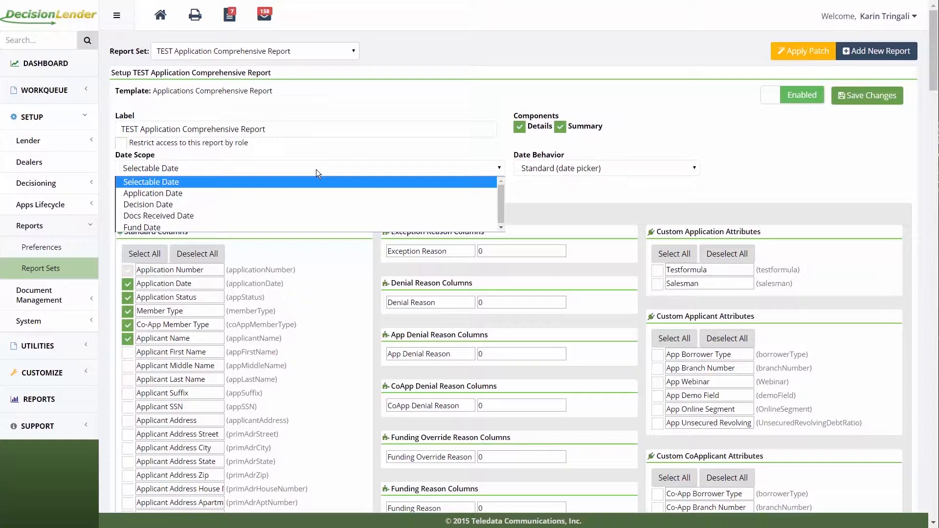
left_click(176, 194)
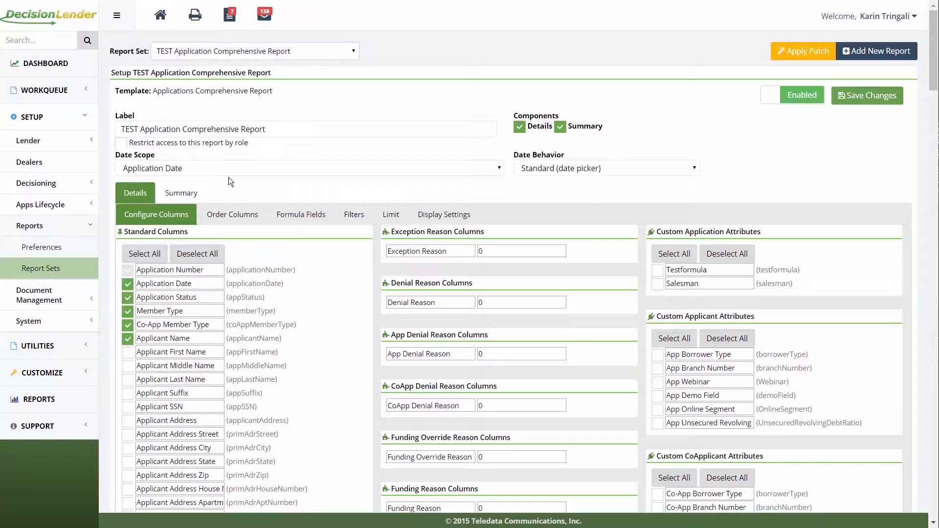
left_click(239, 169)
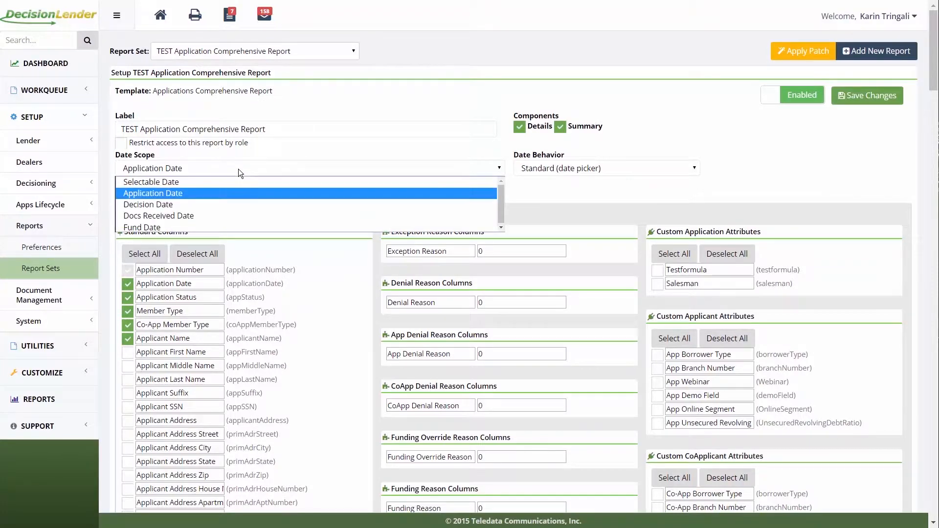
left_click(177, 182)
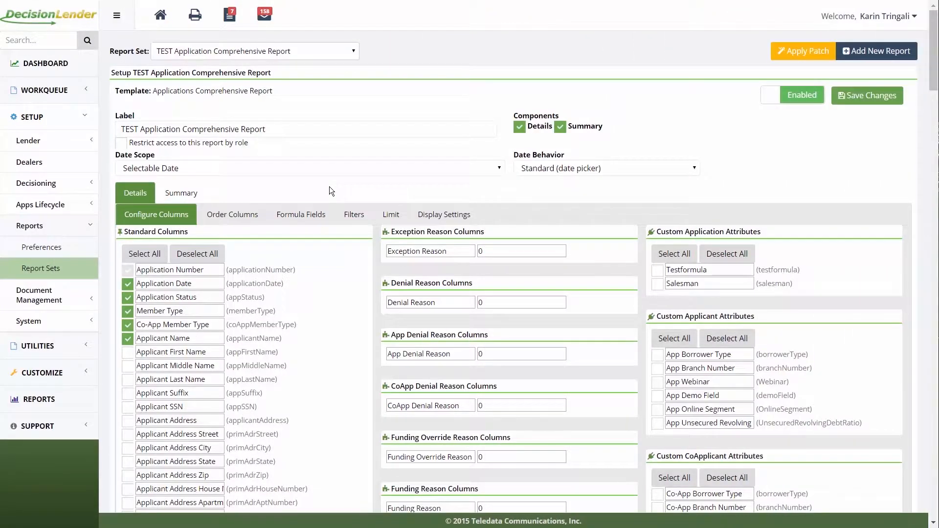
- Open a new customized report field among the Details formula fields to view its formula editor and options
left_click(296, 216)
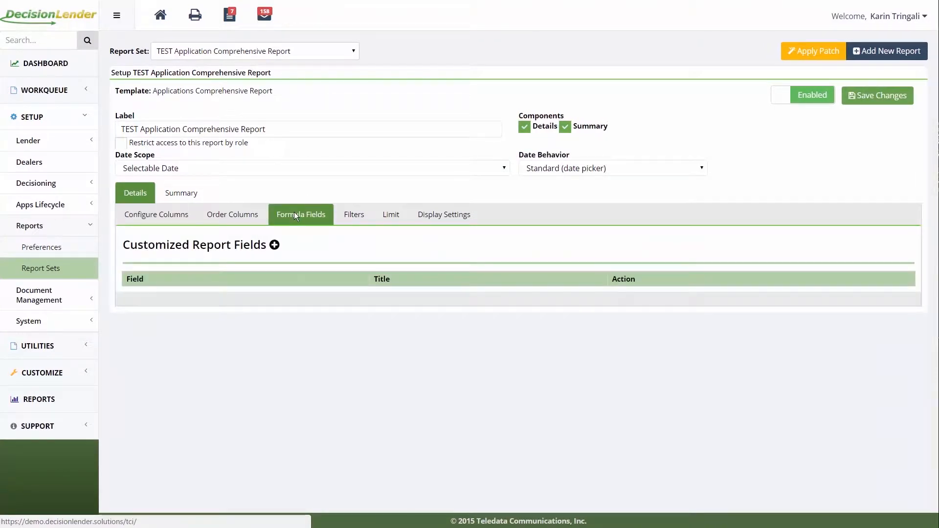
left_click(275, 245)
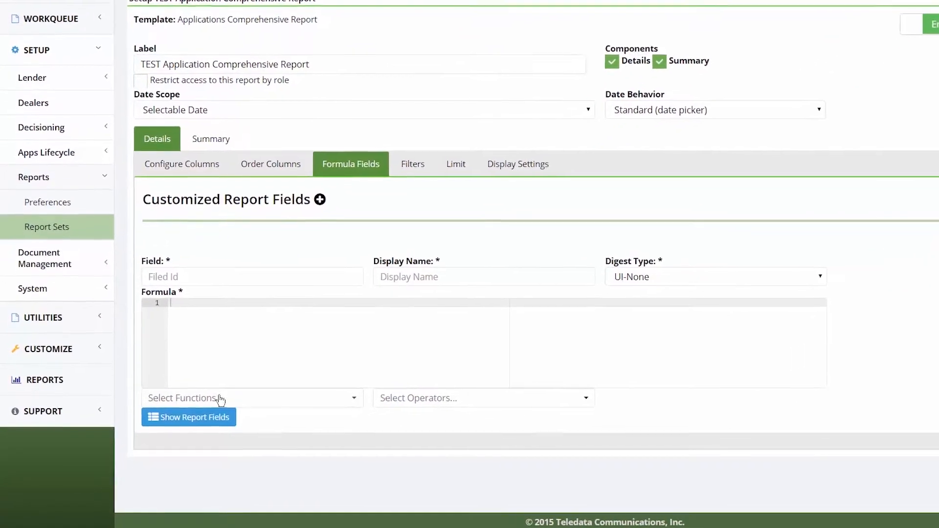
left_click(200, 407)
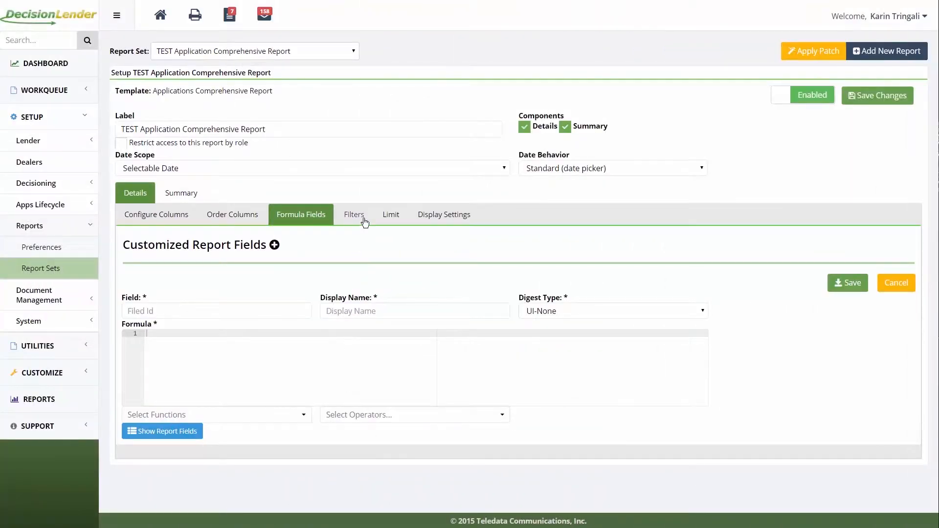
- Review the Details filters and enable showing totals and averages in separate rows in the display settings
left_click(365, 220)
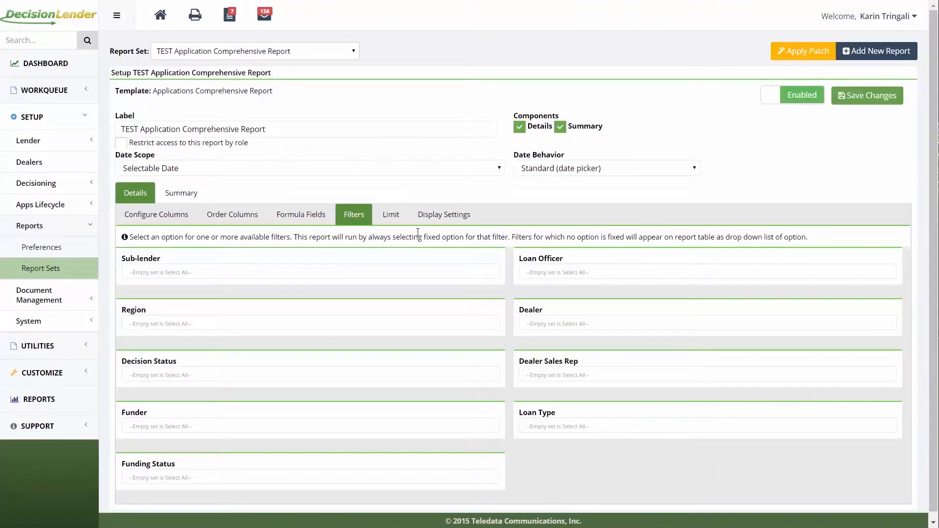
left_click(445, 216)
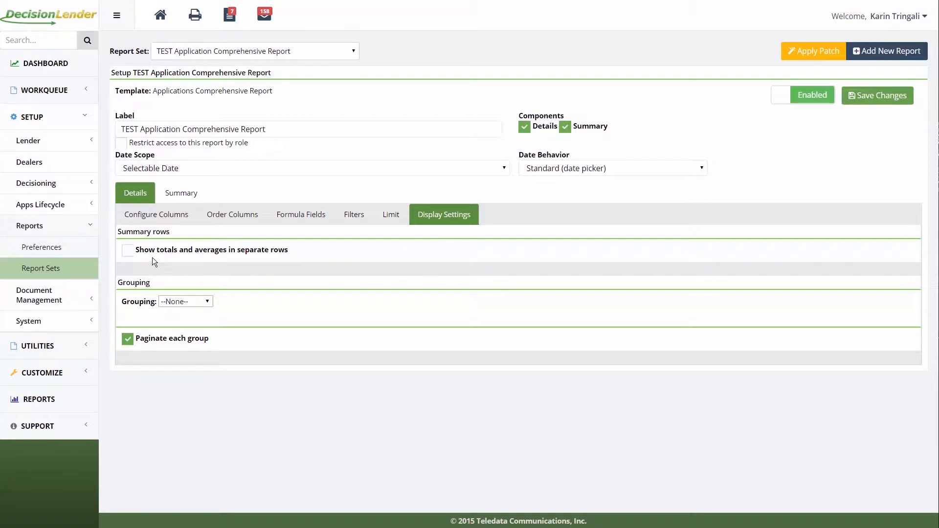
left_click(127, 252)
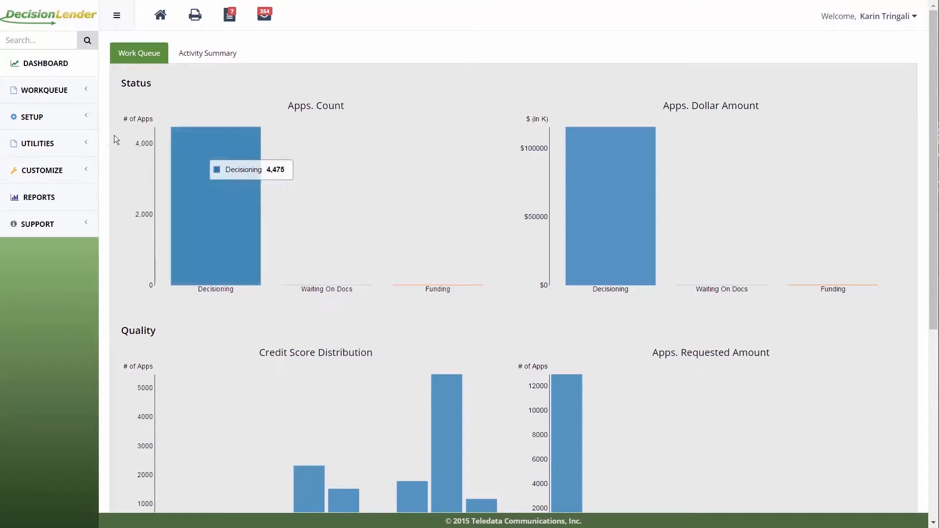
- In the report preferences, set the enhanced custom field objects to Applicant for #0, CoApplicant for #1 and ContractPrepInfo for #2
left_click(57, 122)
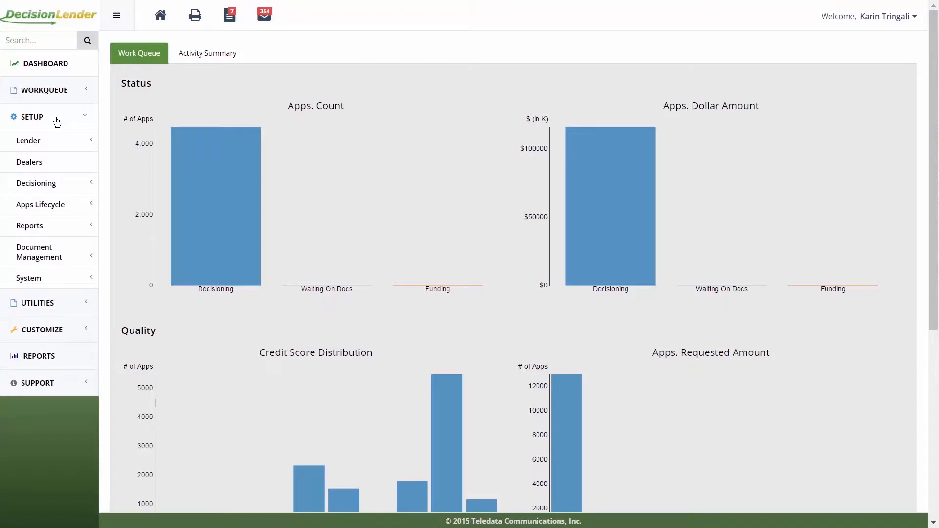
left_click(54, 226)
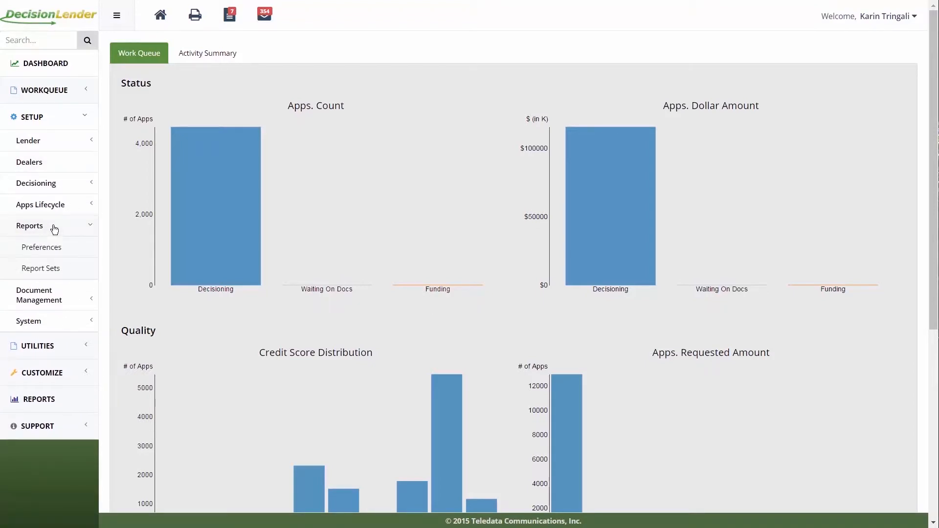
left_click(52, 249)
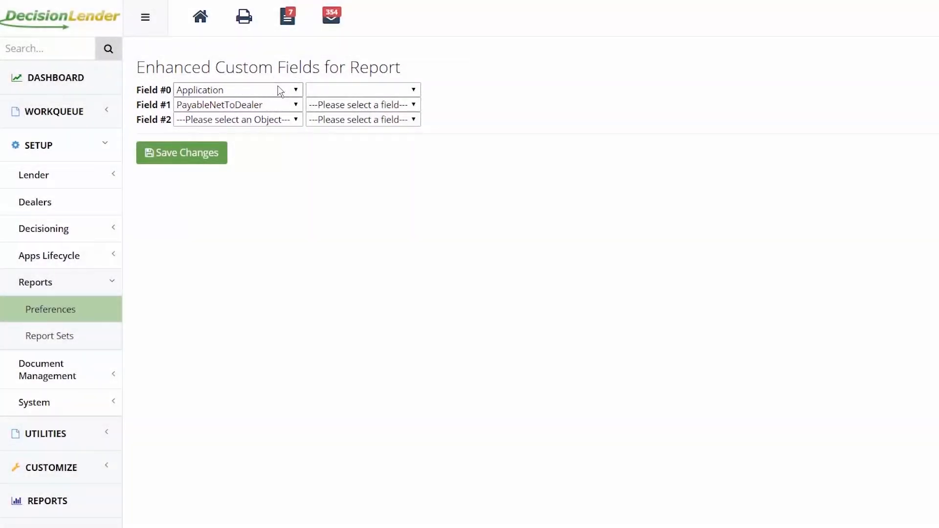
left_click(278, 87)
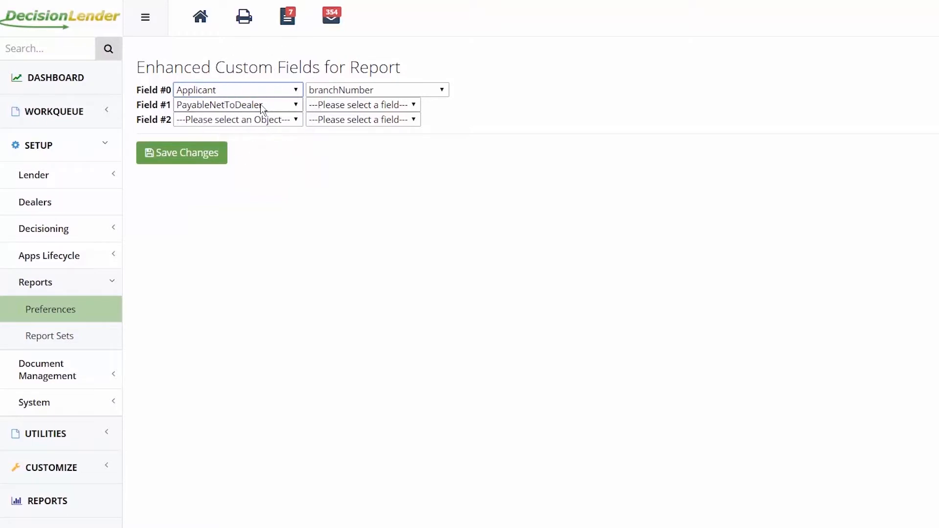
left_click(261, 106)
left_click(253, 157)
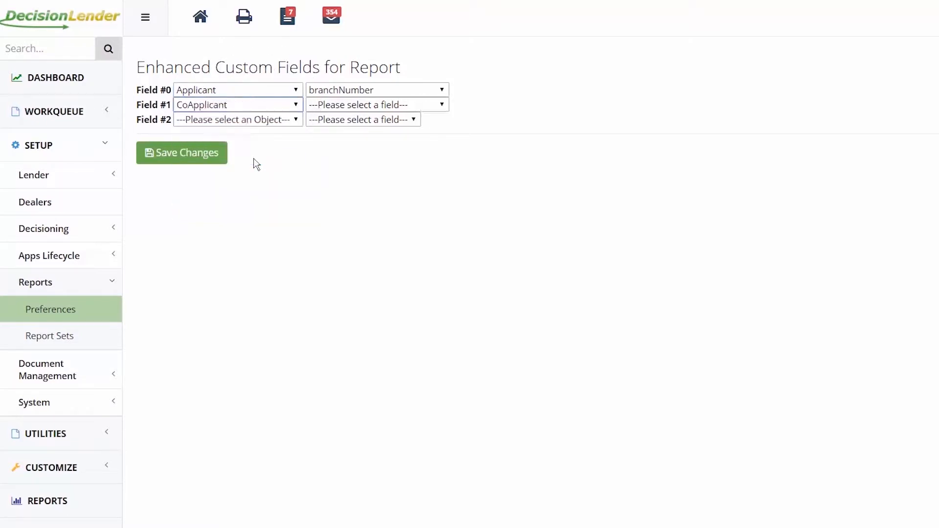
left_click(275, 121)
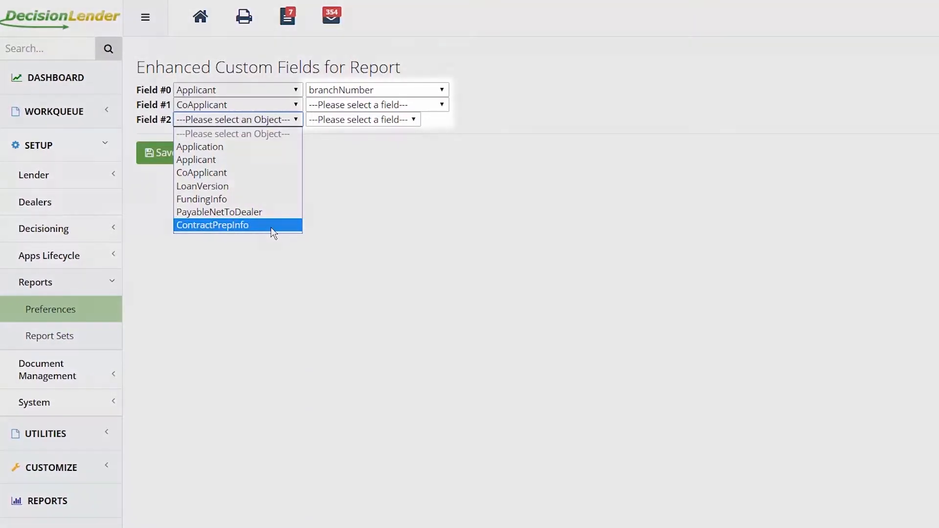
left_click(272, 226)
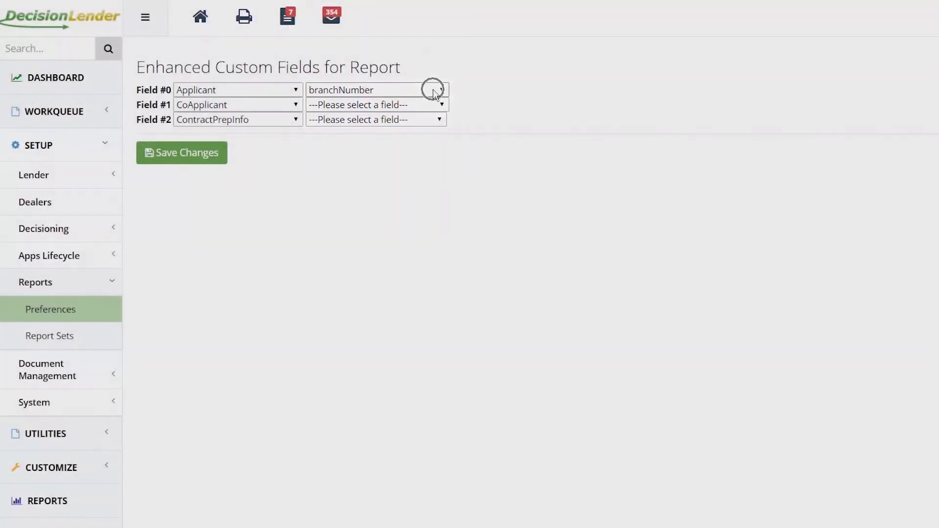
- Choose demoField for enhanced custom fields #0 and #1 and contractVerificationQuestions for #2, and save the report preferences
left_click(435, 91)
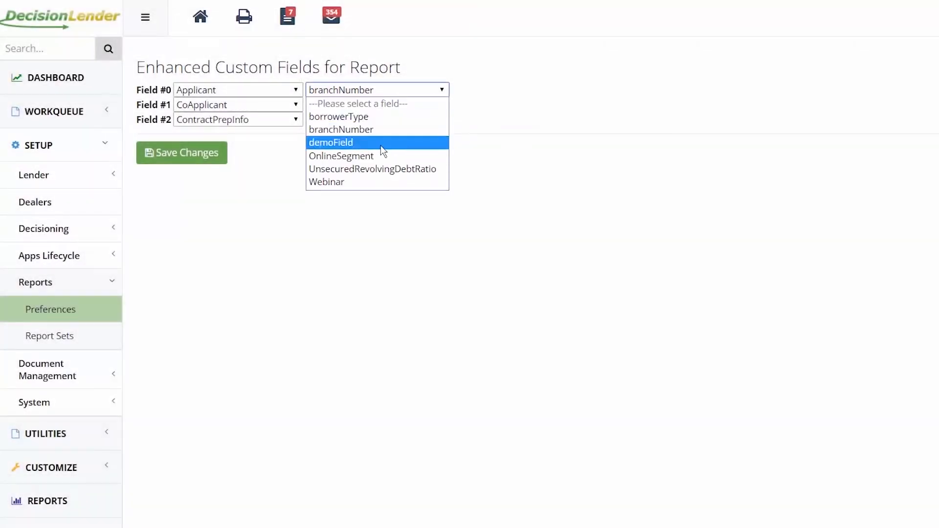
left_click(380, 143)
left_click(415, 105)
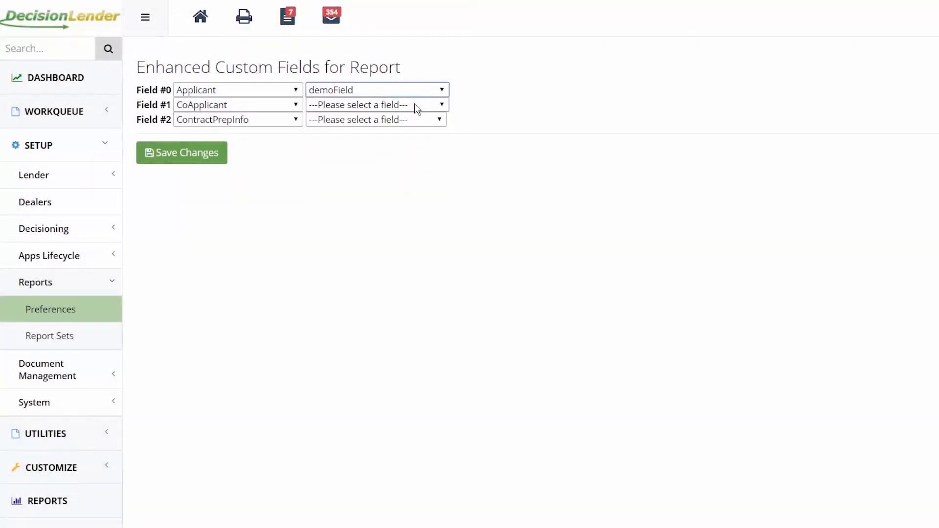
left_click(391, 163)
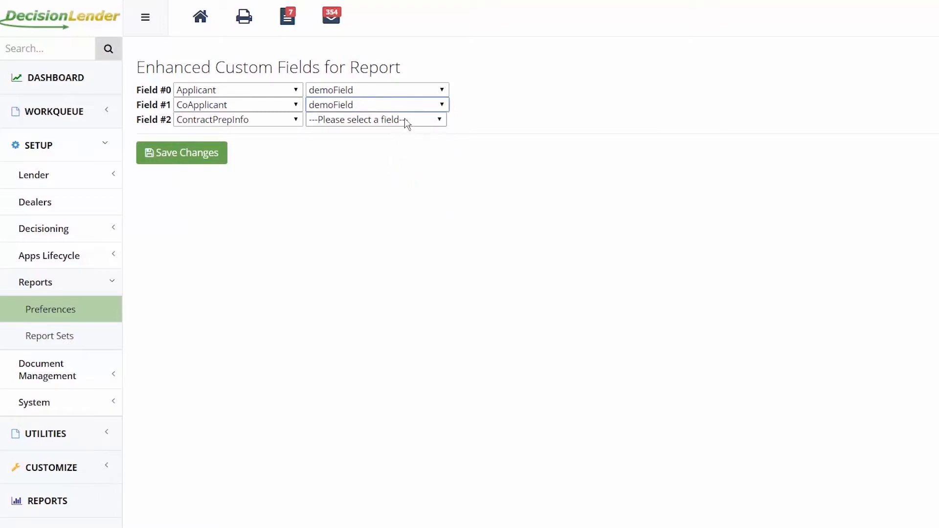
left_click(405, 120)
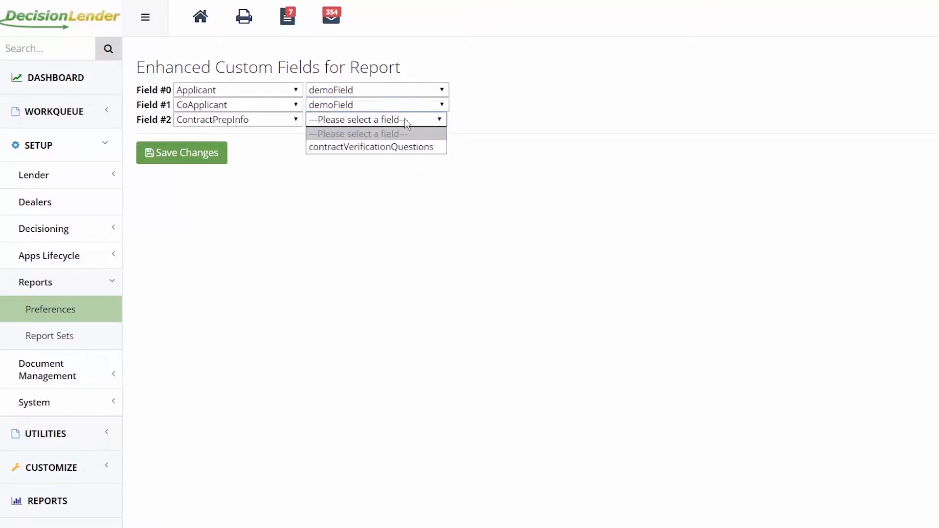
left_click(404, 147)
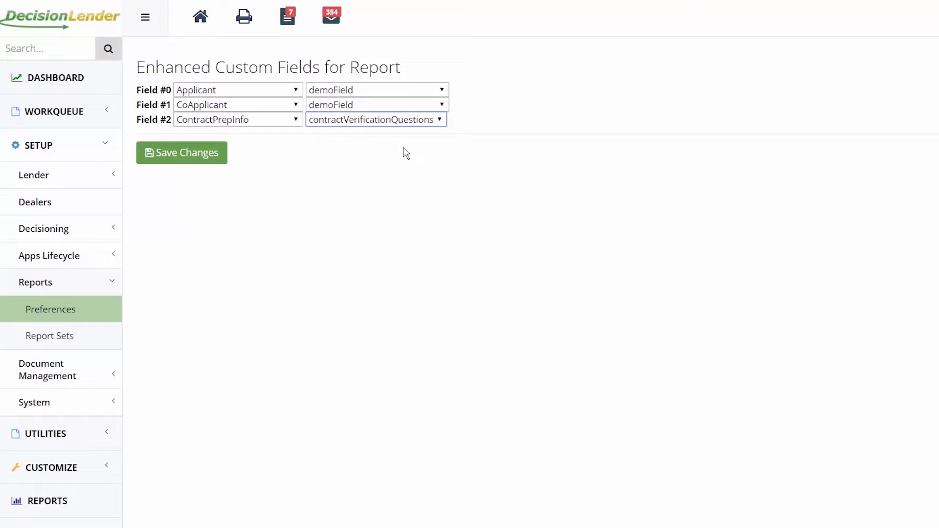
left_click(404, 148)
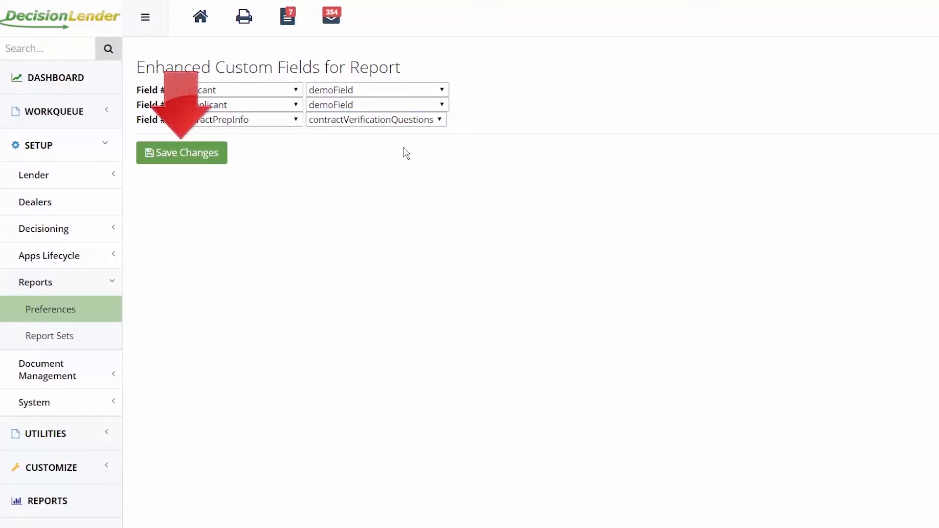
left_click(168, 153)
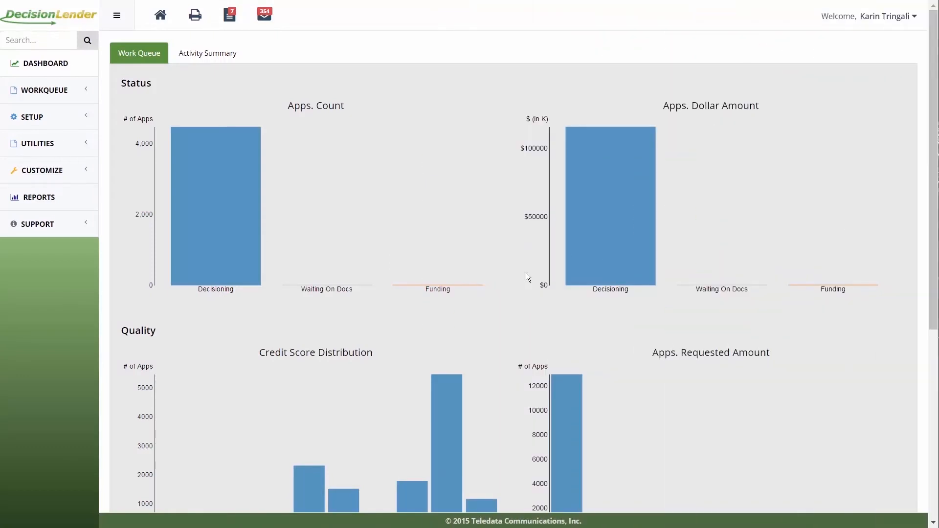
- Open the Application Submitted by Dealer report set in the report sets setup
left_click(38, 114)
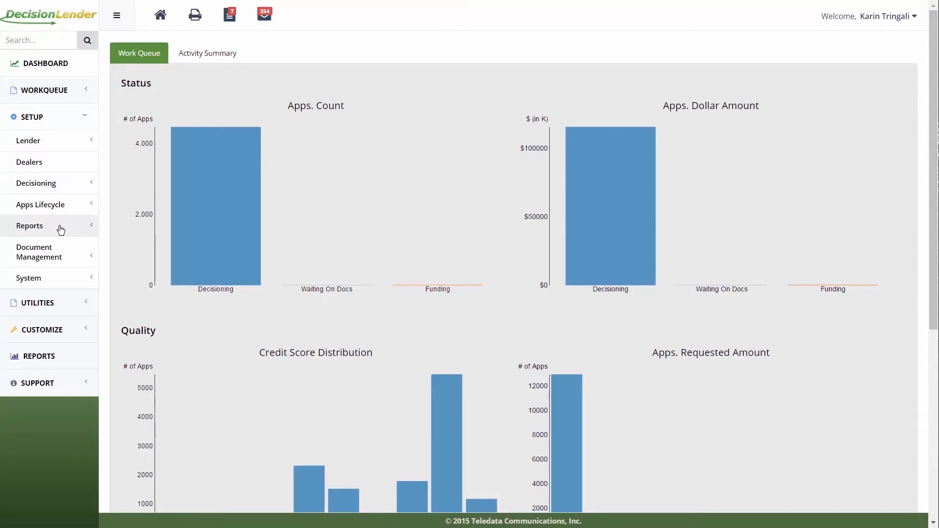
left_click(60, 231)
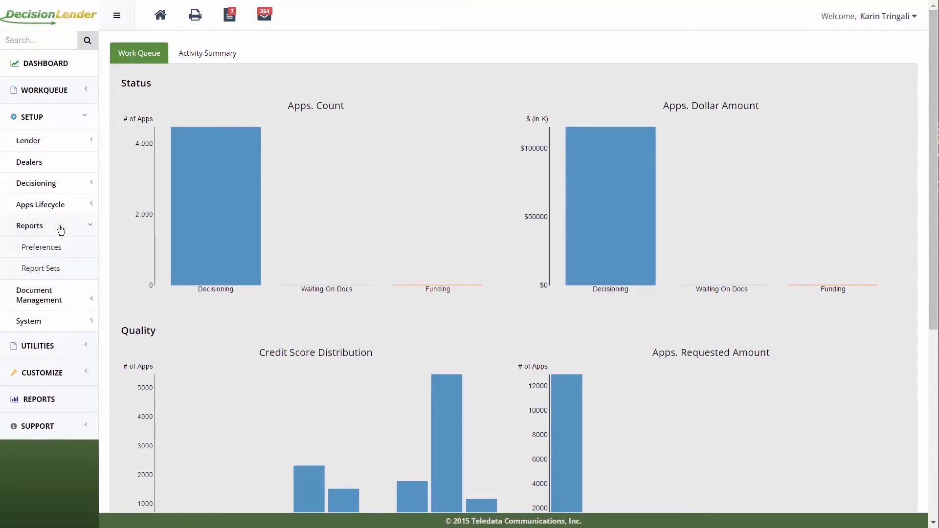
left_click(62, 270)
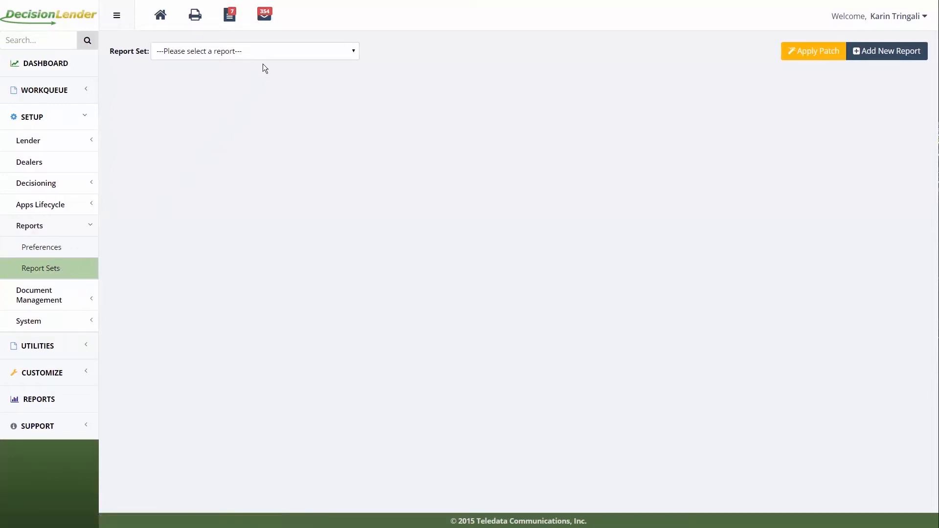
left_click(269, 52)
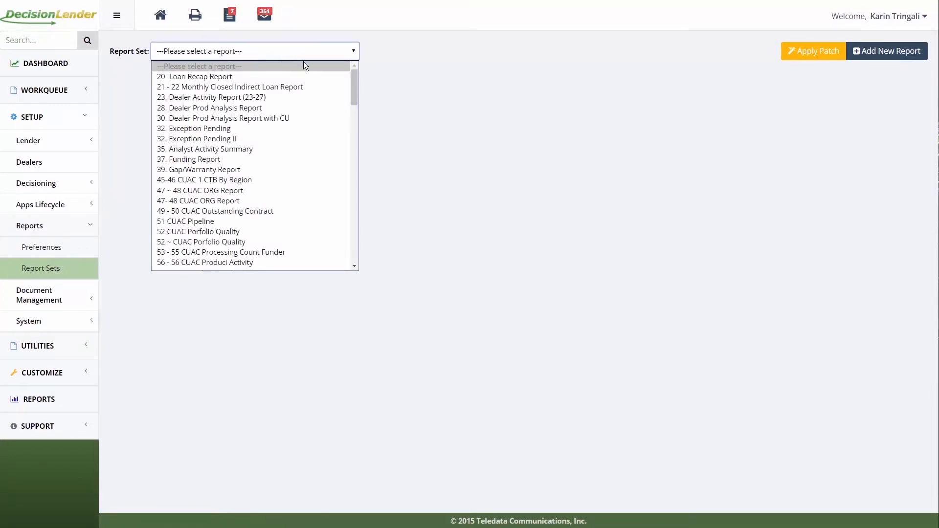
left_click_drag(357, 97, 366, 138)
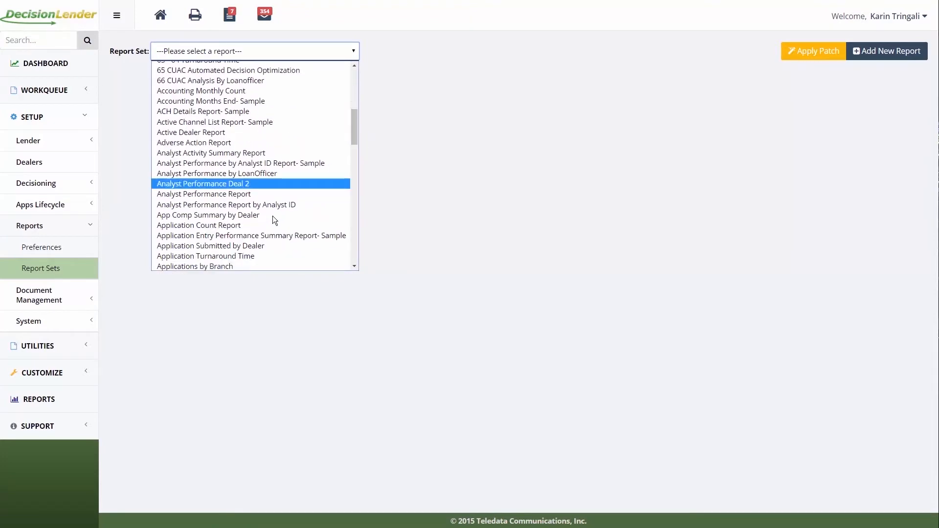
left_click(238, 247)
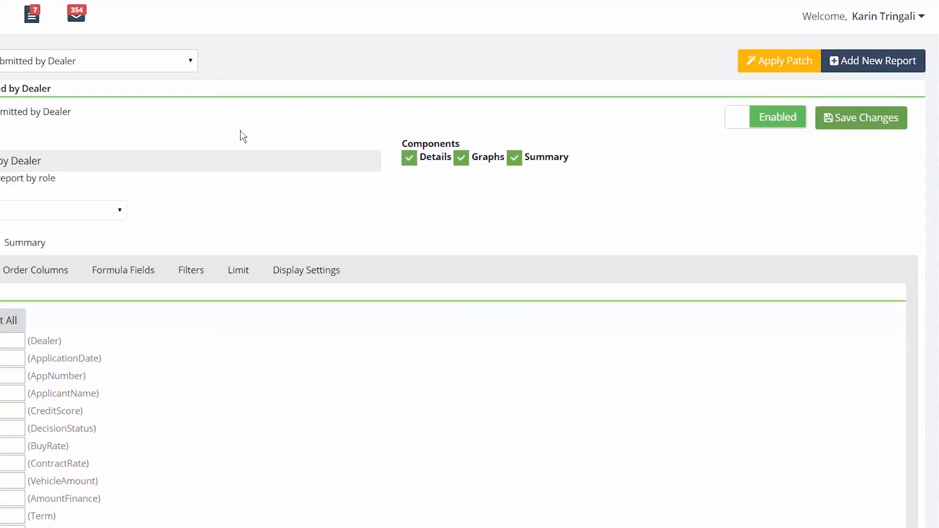
- Disable the Application Submitted by Dealer report and save the changes
left_click(779, 119)
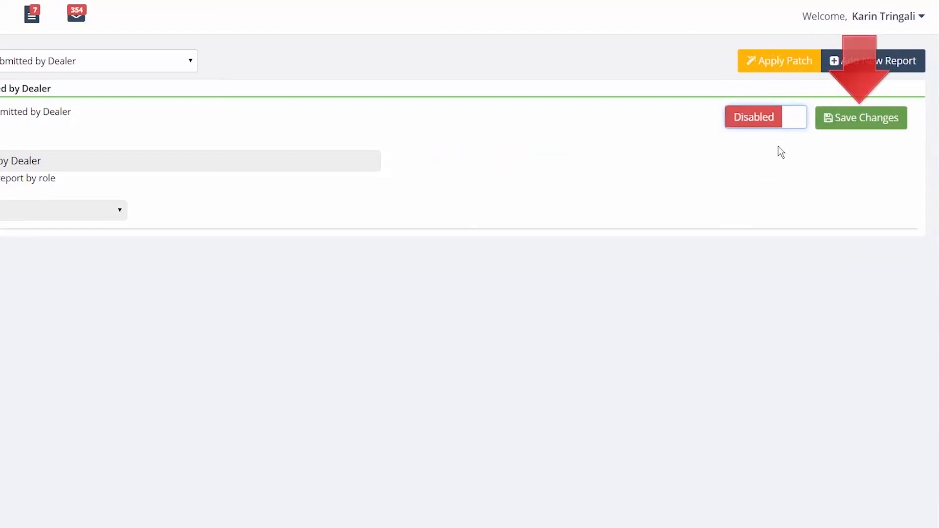
left_click(840, 120)
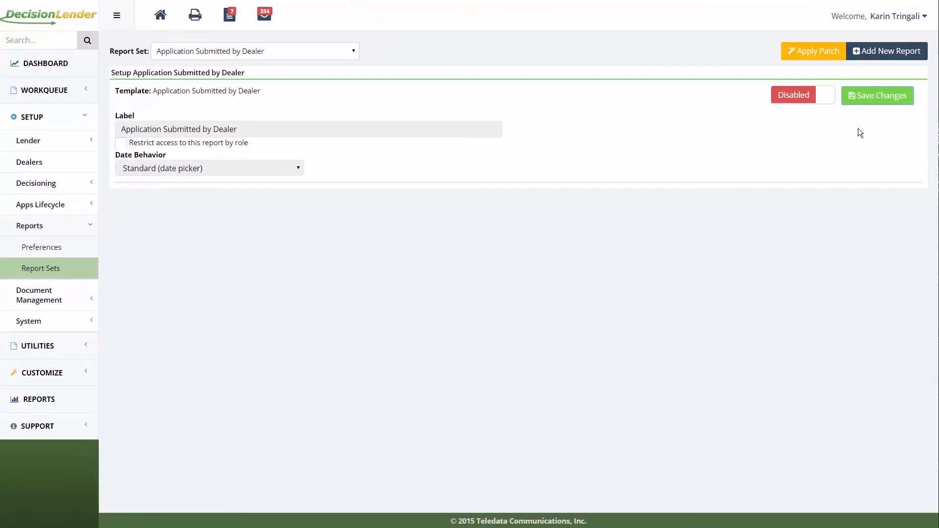
- Check the list of report sets, re-enable the Application Submitted by Dealer report and save the changes
left_click(336, 50)
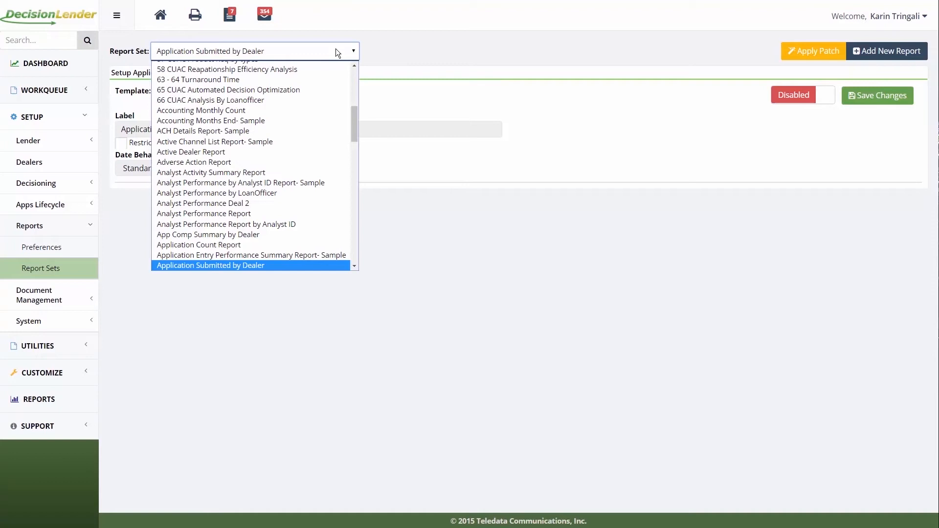
left_click(416, 93)
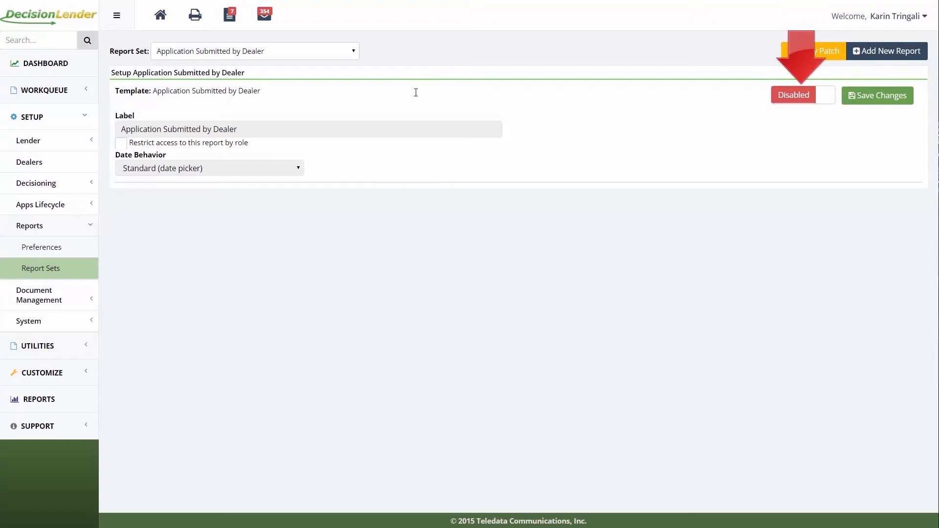
left_click(788, 102)
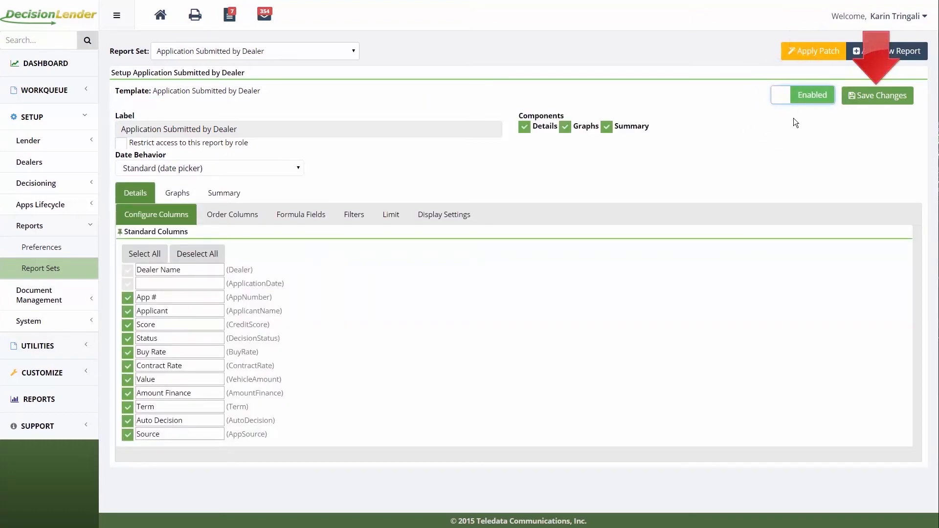
left_click(864, 100)
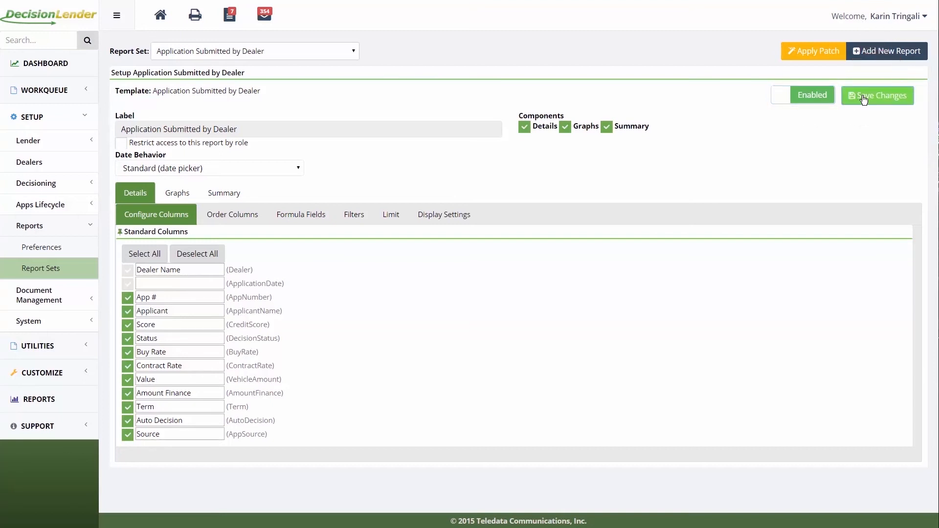